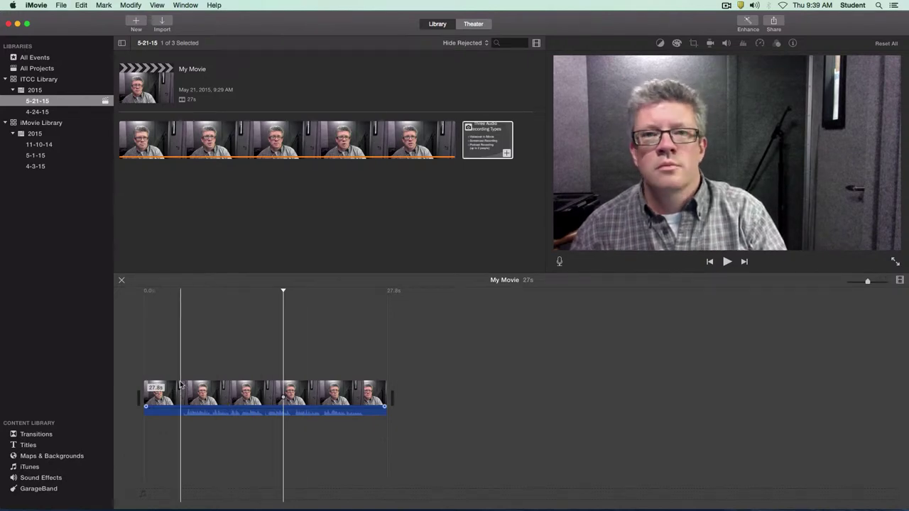
- Preview the video, then add the Three Audio Recording Types slide above it a few seconds in
key(space)
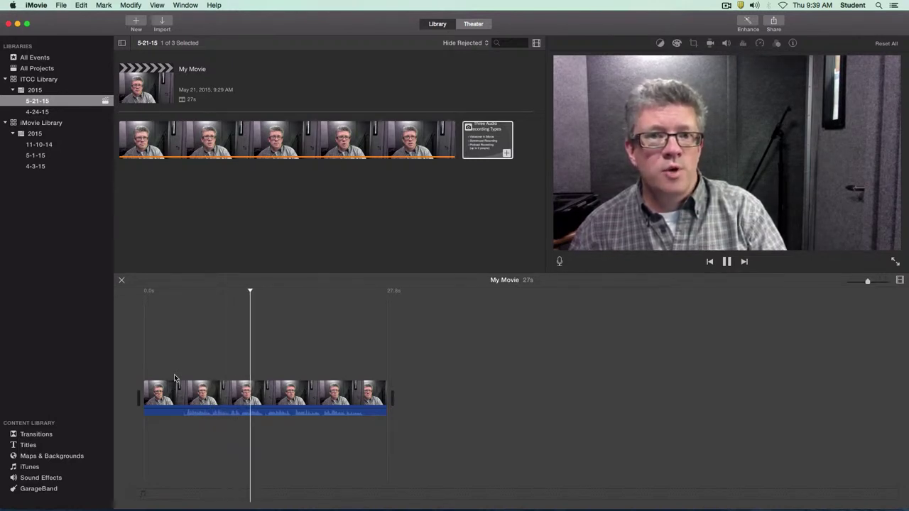
key(space)
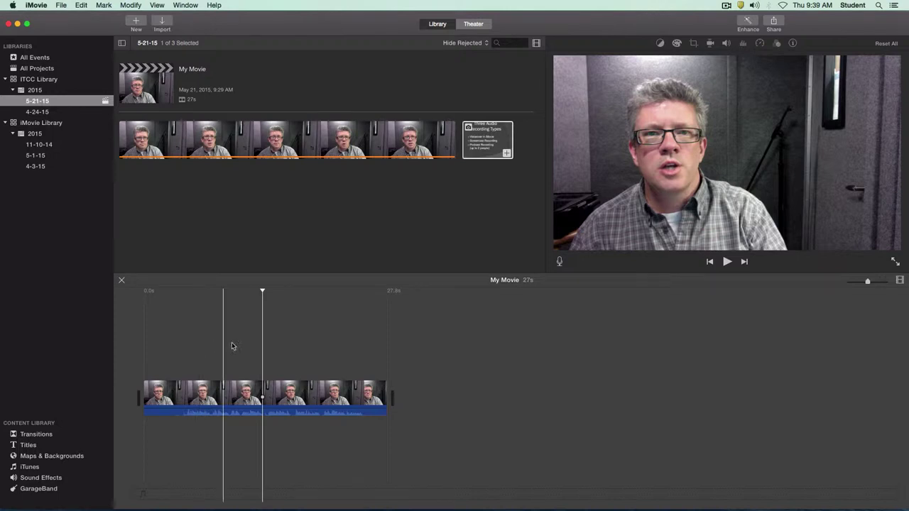
click(256, 291)
mouse_move(257, 291)
mouse_down()
mouse_move(182, 296)
mouse_move(209, 296)
mouse_up()
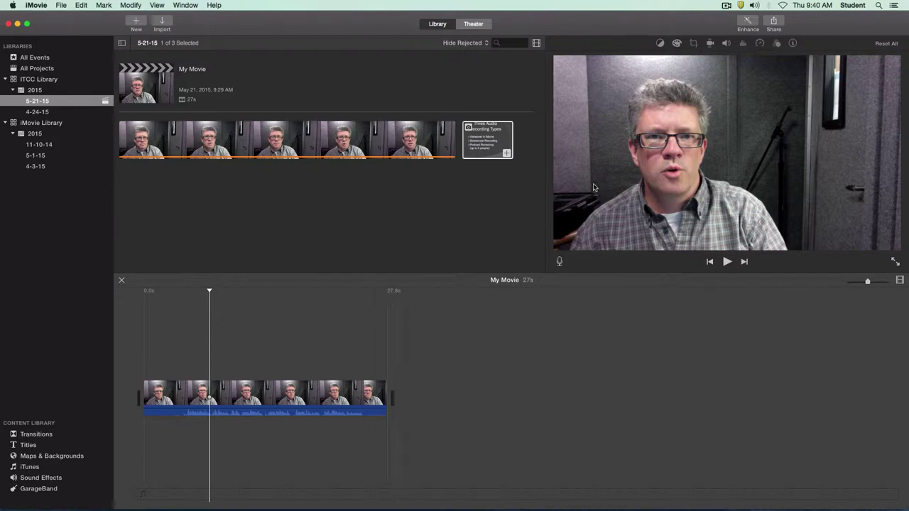
click(486, 141)
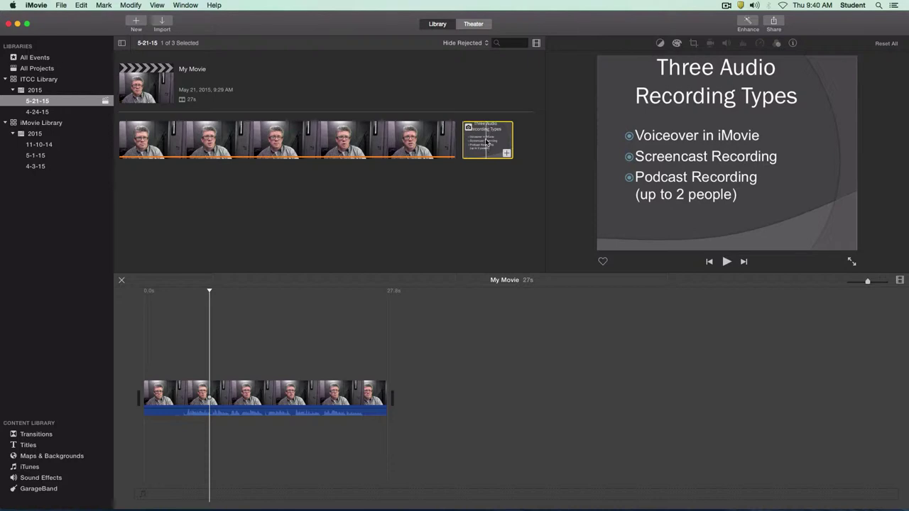
mouse_move(487, 142)
mouse_down()
mouse_move(221, 348)
mouse_move(268, 325)
mouse_move(211, 353)
mouse_move(362, 363)
mouse_move(356, 367)
mouse_up()
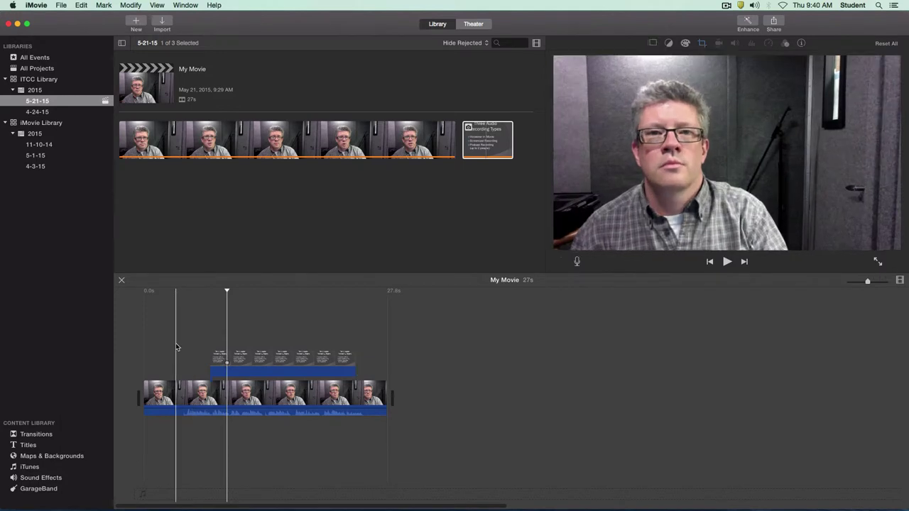
click(175, 345)
key(space)
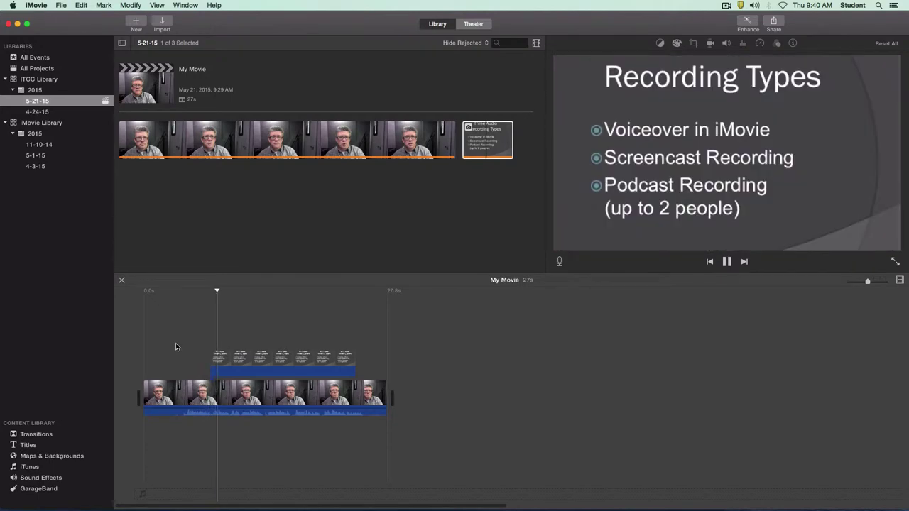
key(space)
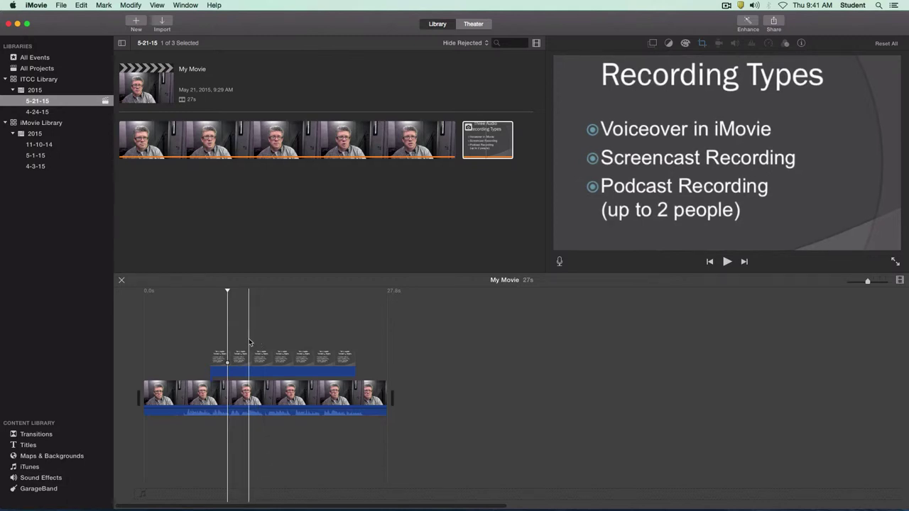
click(248, 343)
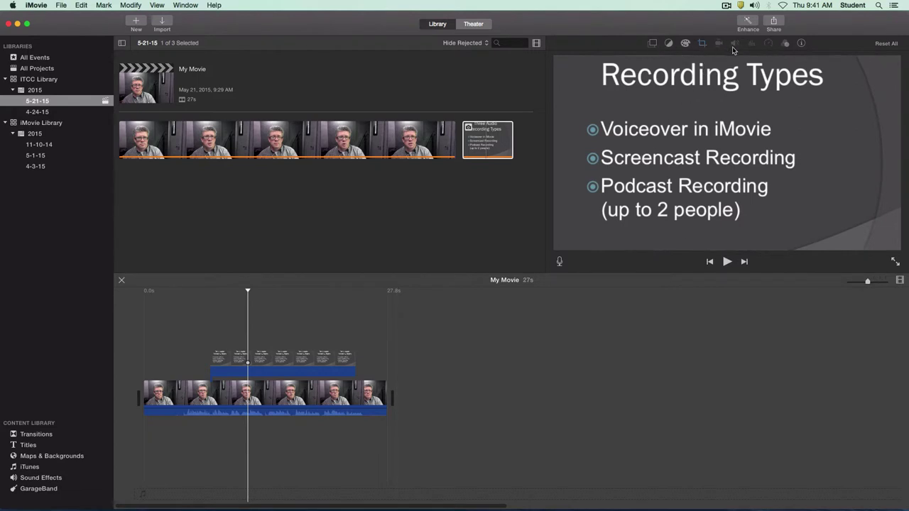
- Switch the slide overlay to Picture in Picture and move the inset to the top-right corner
click(653, 44)
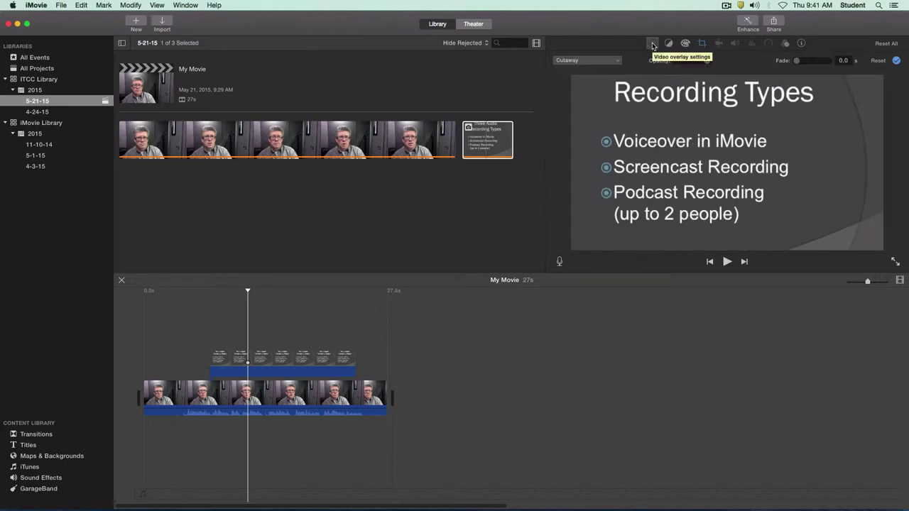
click(588, 62)
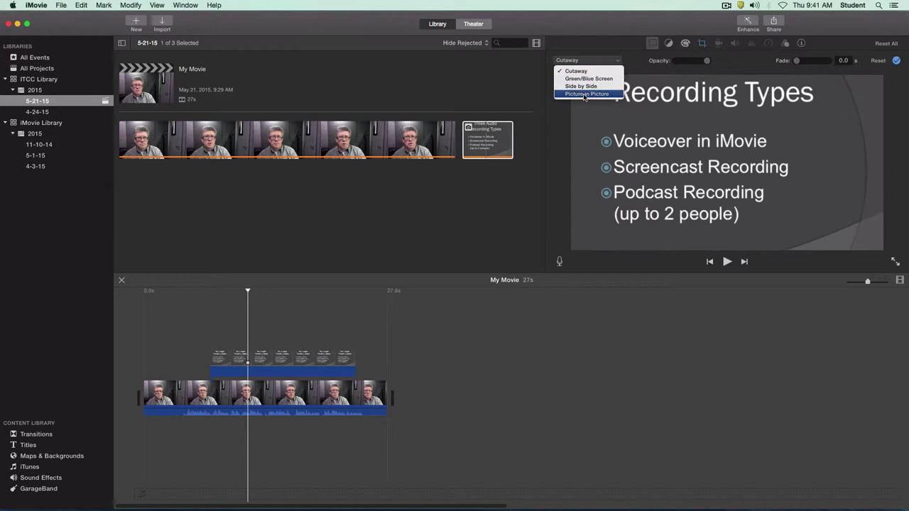
click(587, 94)
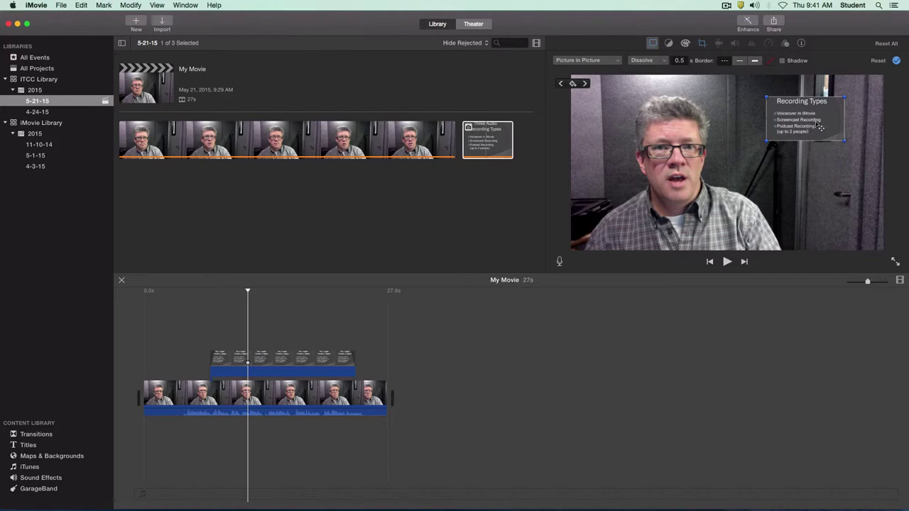
mouse_move(821, 124)
mouse_down()
mouse_move(767, 146)
mouse_move(815, 139)
mouse_move(779, 116)
mouse_move(847, 175)
mouse_up()
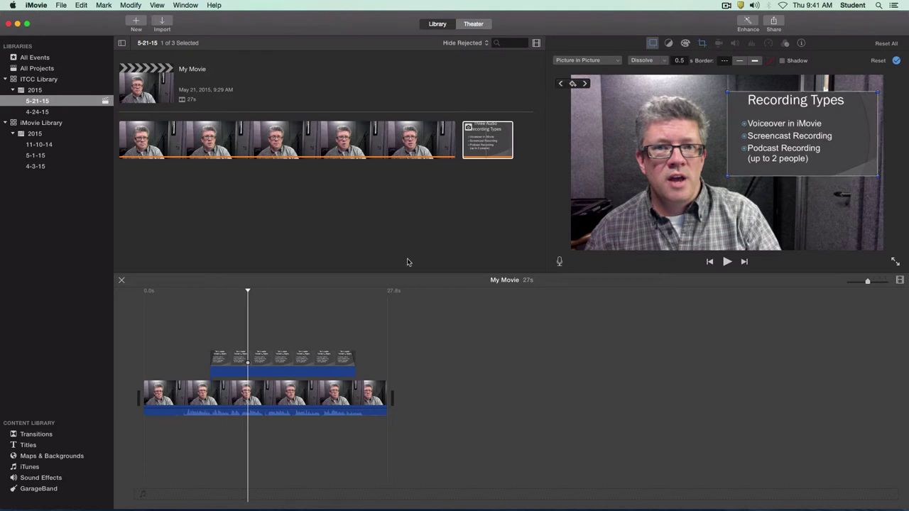
- Scrub the timeline to check where the slide inset appears, then select the slide clip
click(245, 291)
mouse_move(244, 291)
mouse_down()
mouse_move(211, 294)
mouse_move(282, 313)
mouse_up()
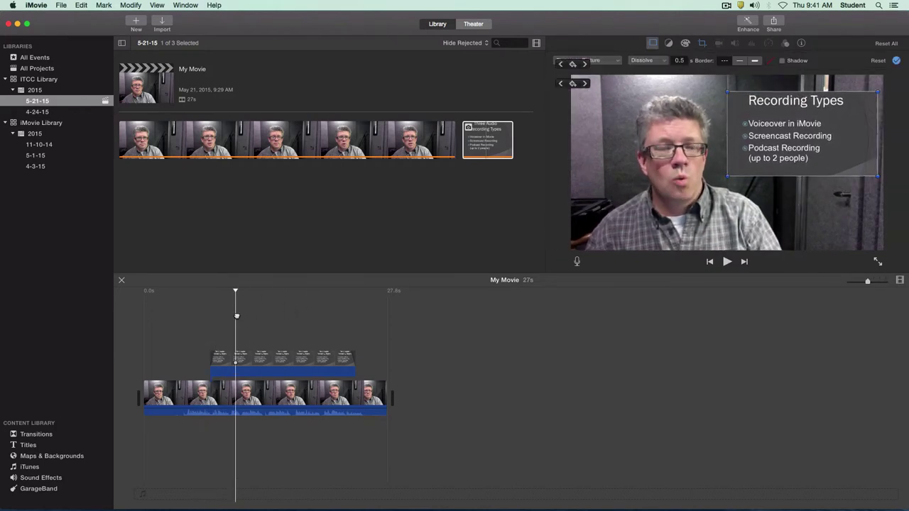
mouse_move(282, 313)
mouse_down()
mouse_move(373, 323)
mouse_move(234, 326)
mouse_up()
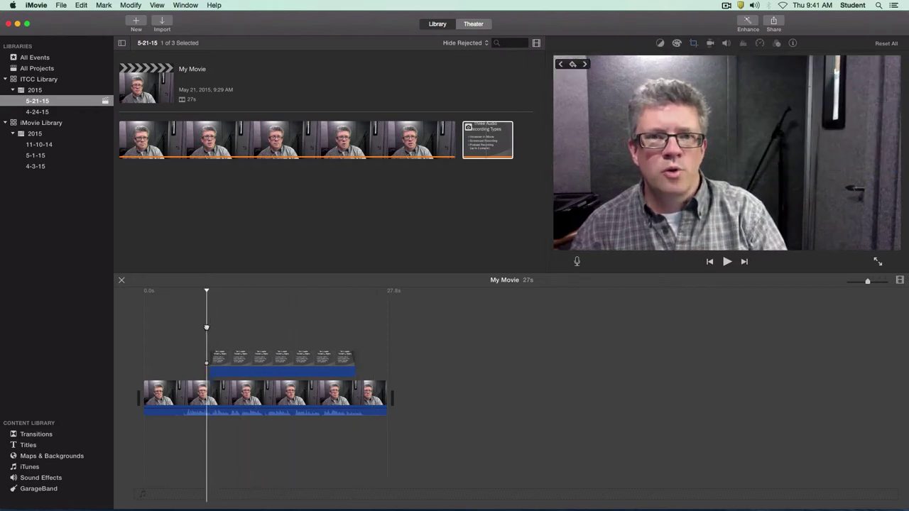
drag(234, 326, 237, 333)
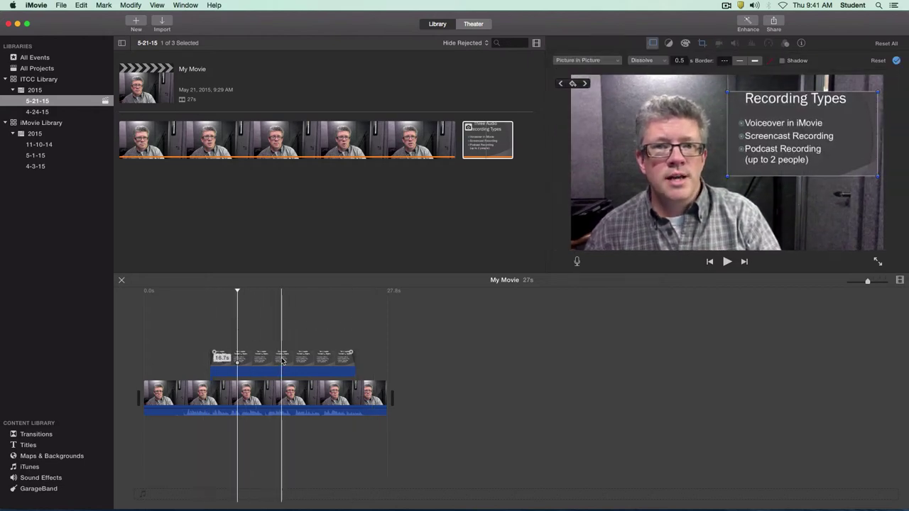
click(282, 362)
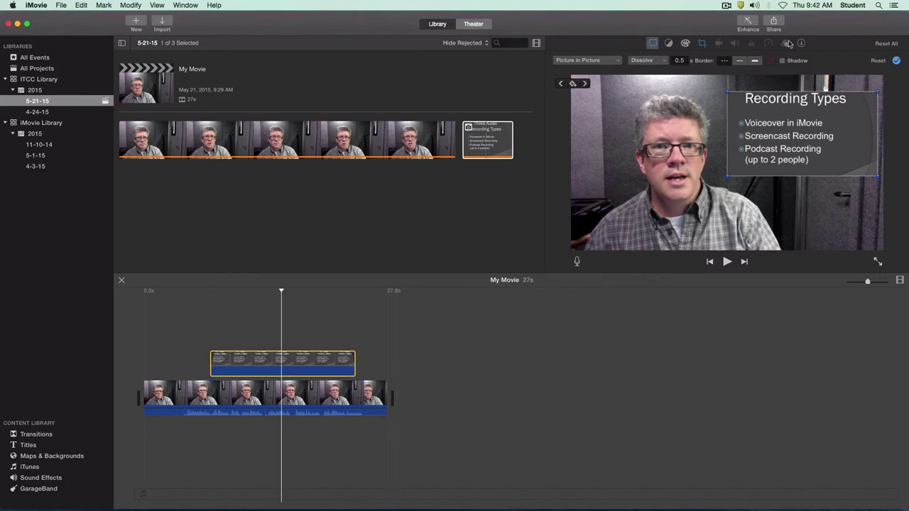
- Apply the Fit crop style to the slide inset and preview the uncropped result
click(703, 44)
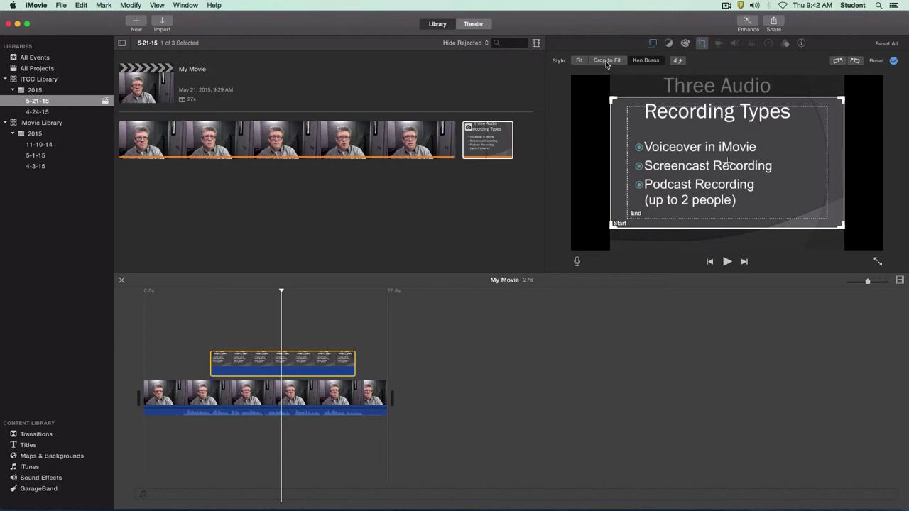
click(579, 61)
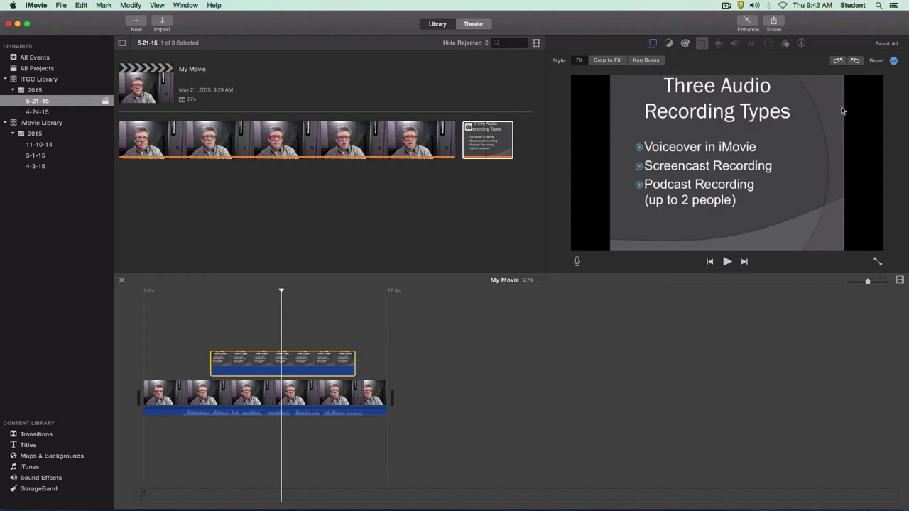
click(894, 62)
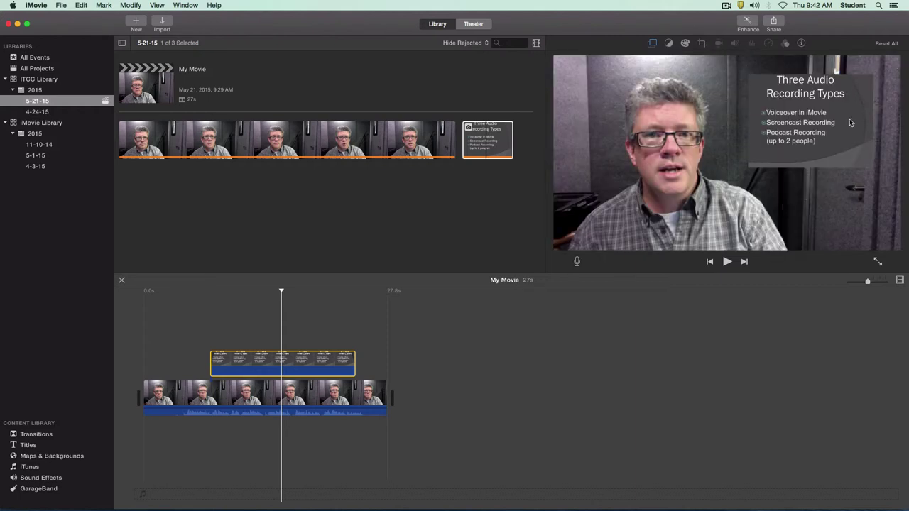
drag(282, 294, 289, 301)
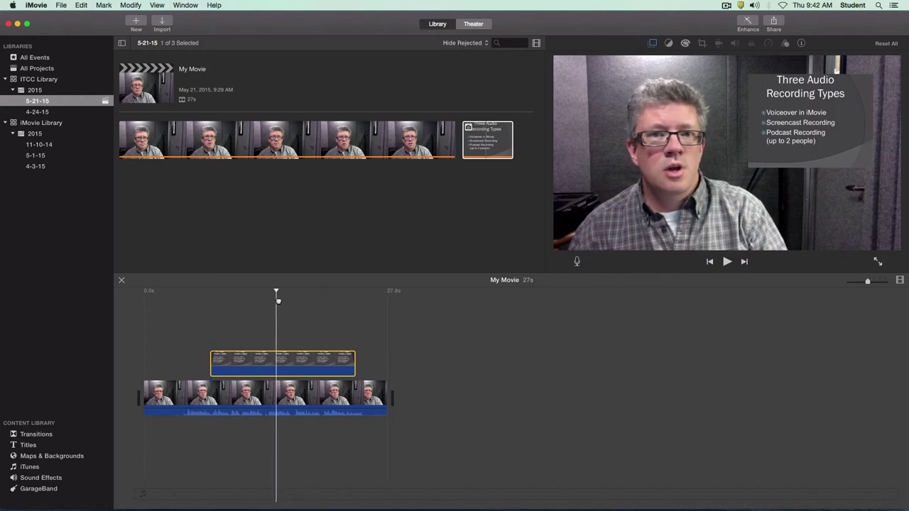
drag(290, 302, 264, 301)
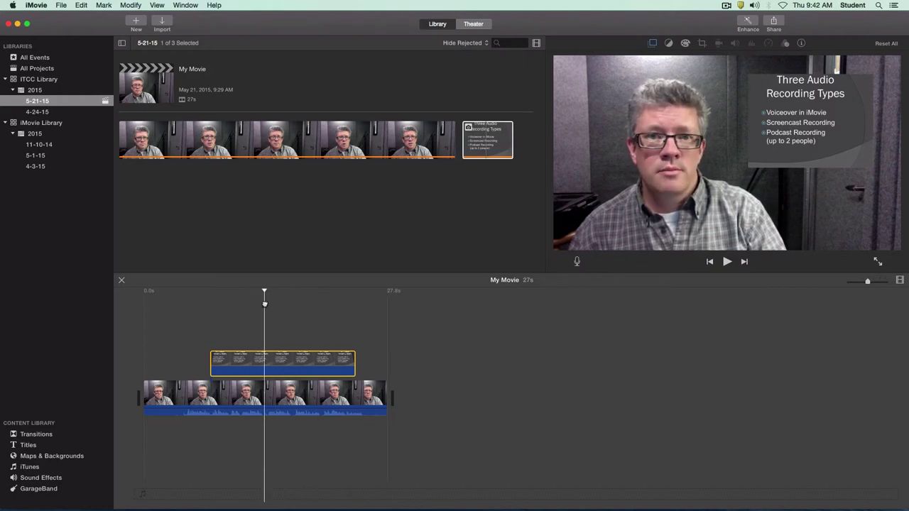
- Turn on Shadow in the overlay settings for the picture-in-picture slide inset
click(285, 341)
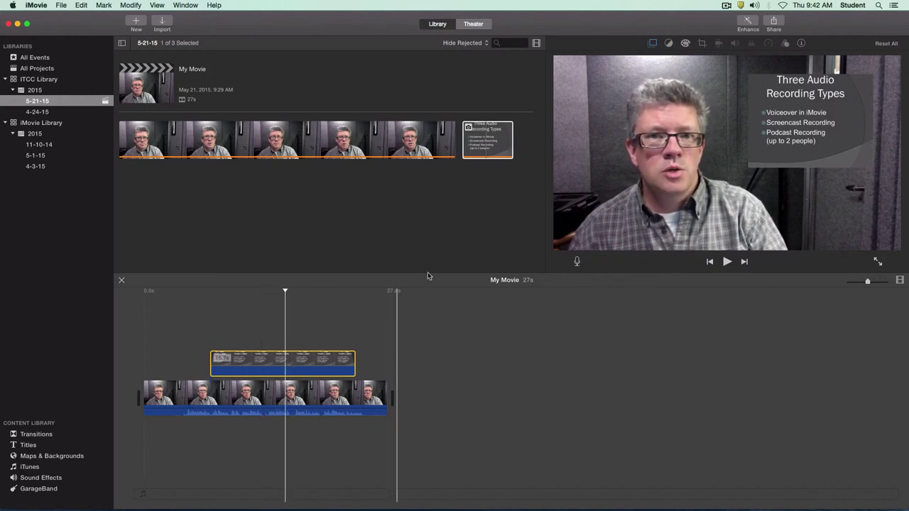
click(652, 44)
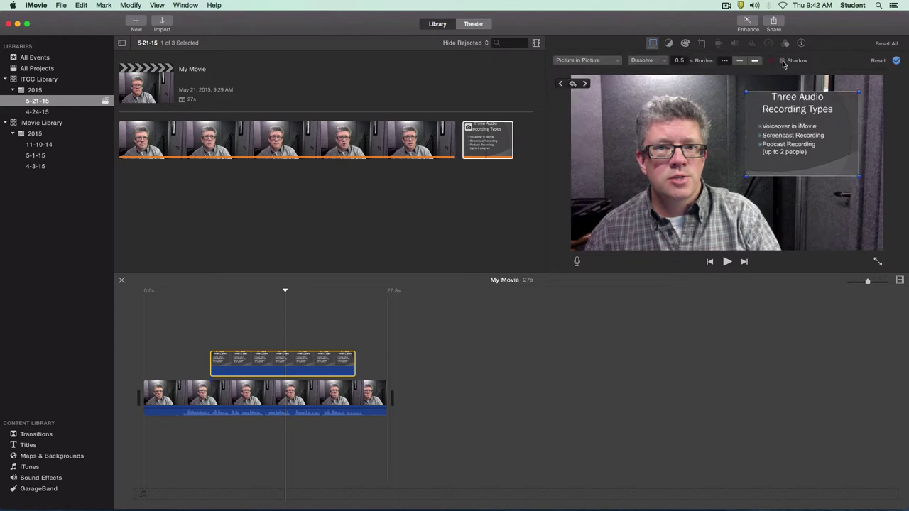
click(783, 61)
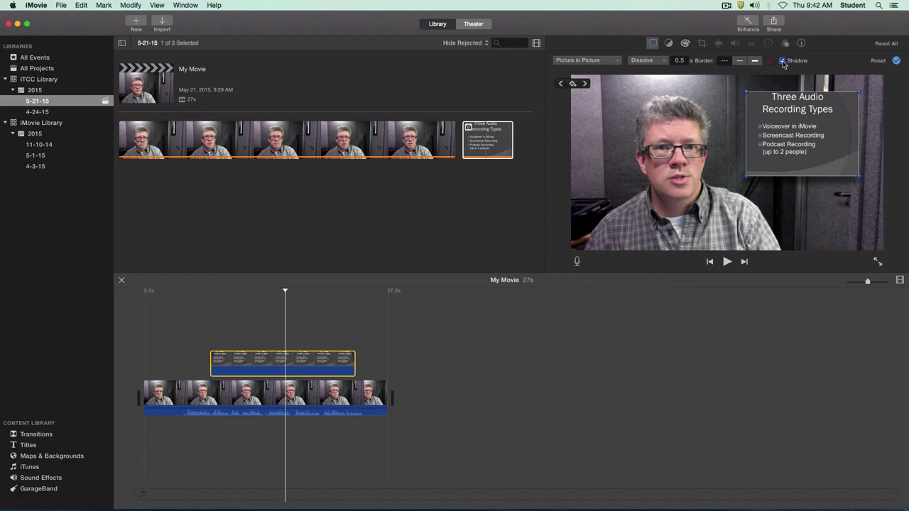
click(897, 61)
click(163, 366)
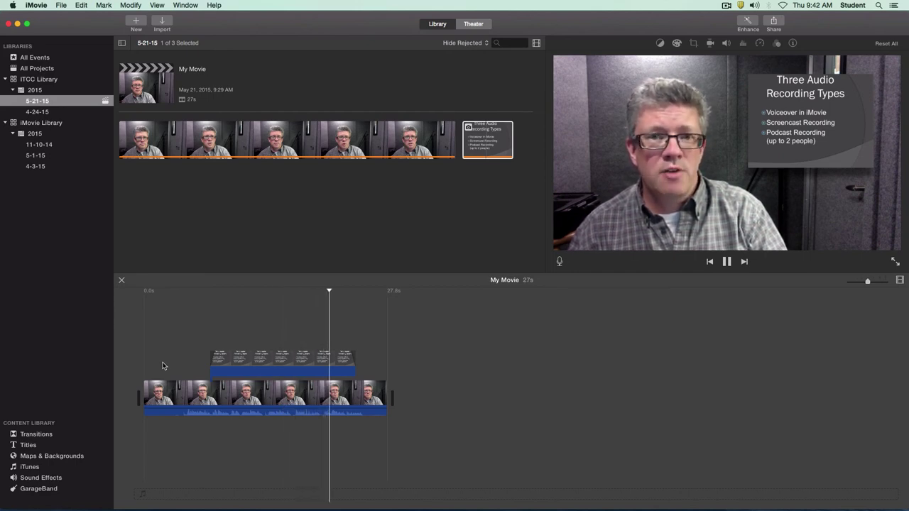
key(space)
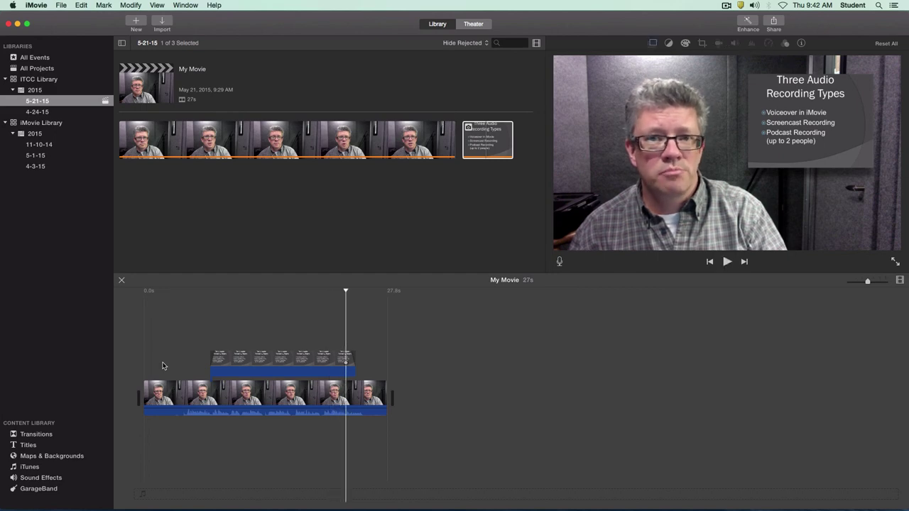